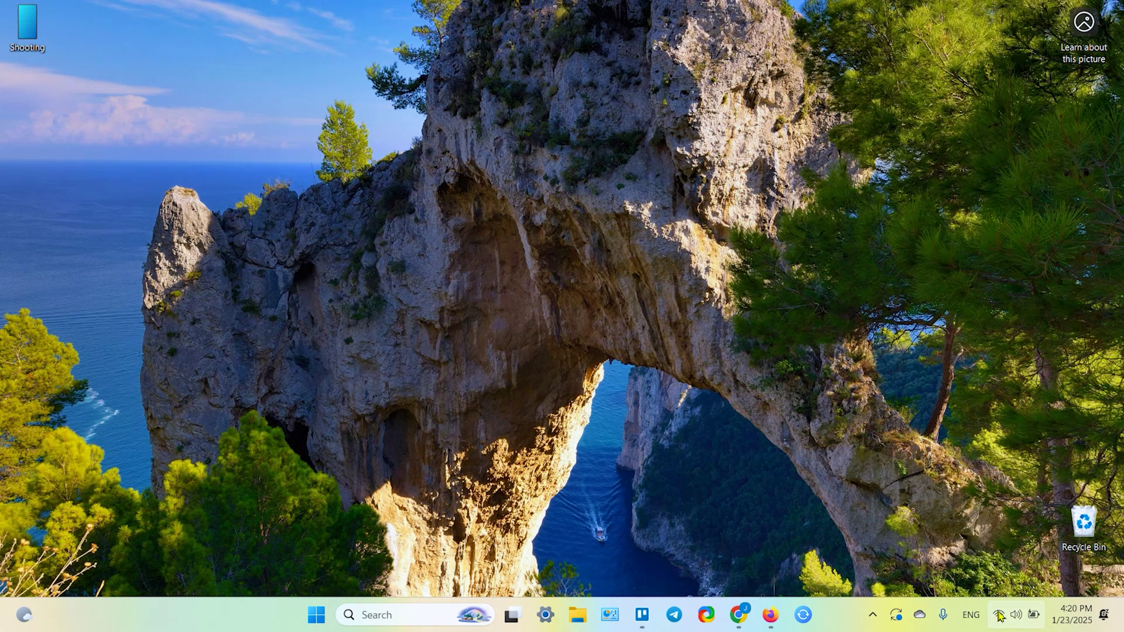
Check the current Wi-Fi, then load the router admin page at 192.168.31.1 in Firefox.
left_click(999, 615)
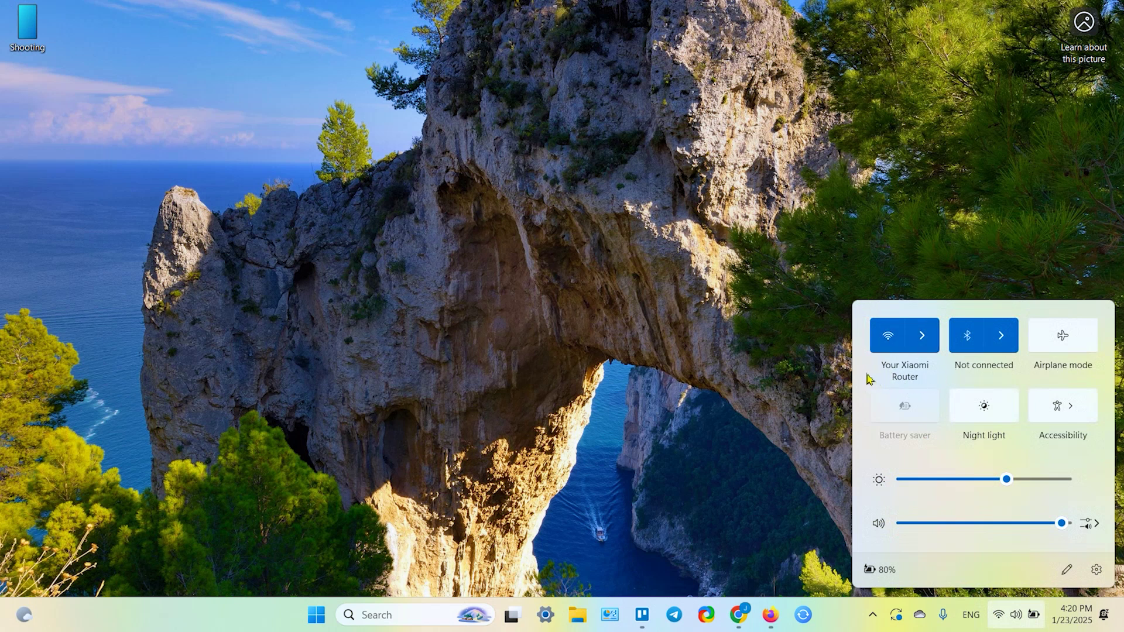
left_click(769, 624)
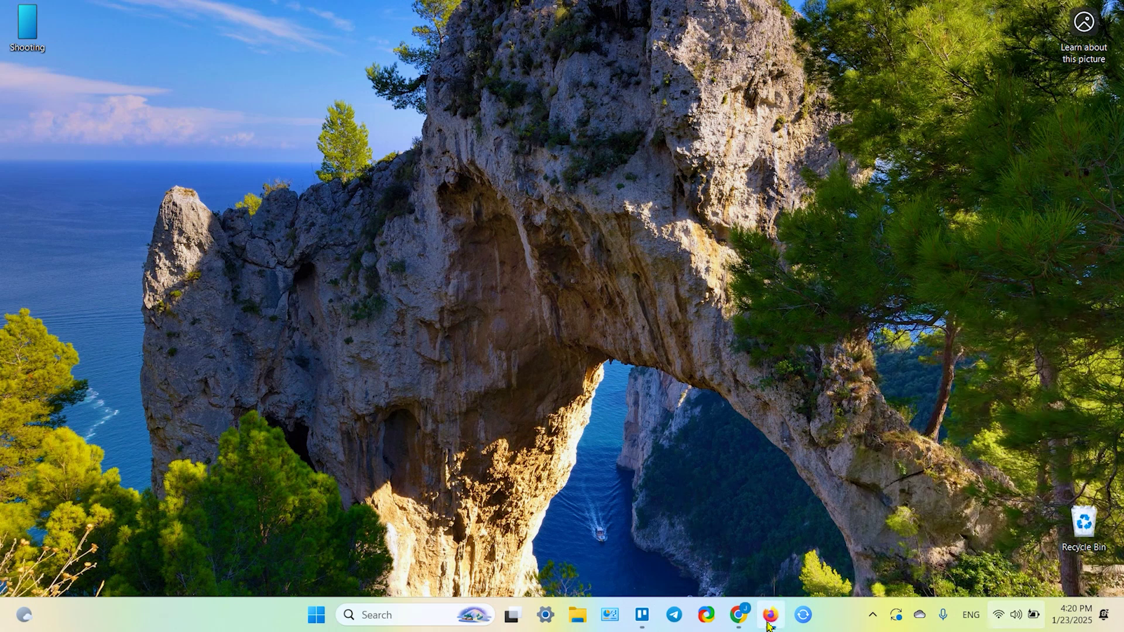
left_click(257, 58)
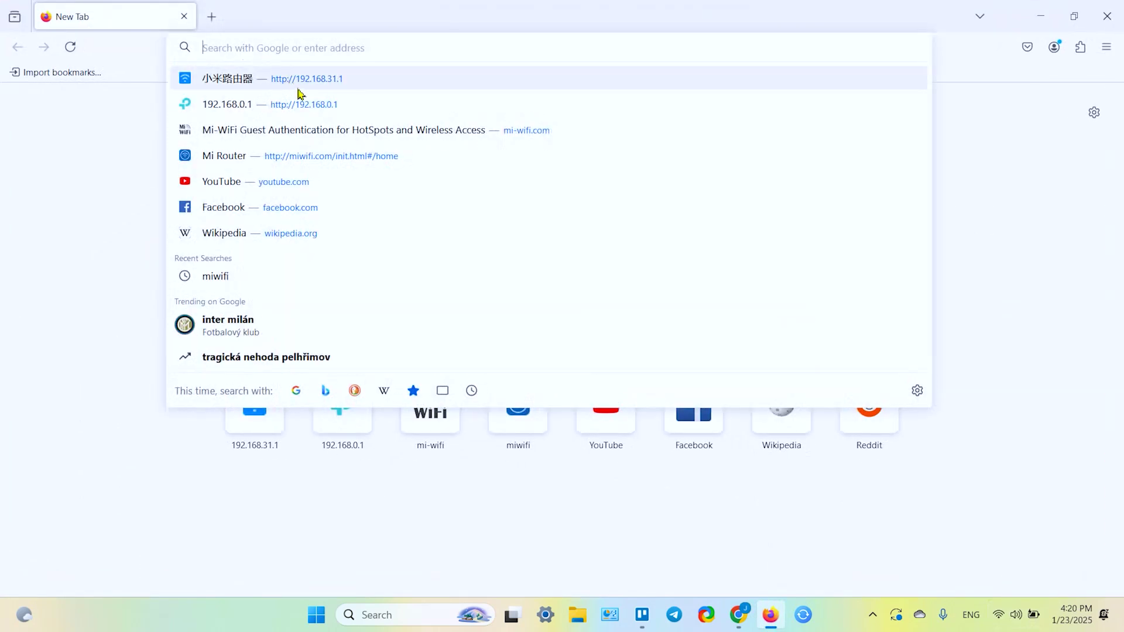
type("192.168.31.1/")
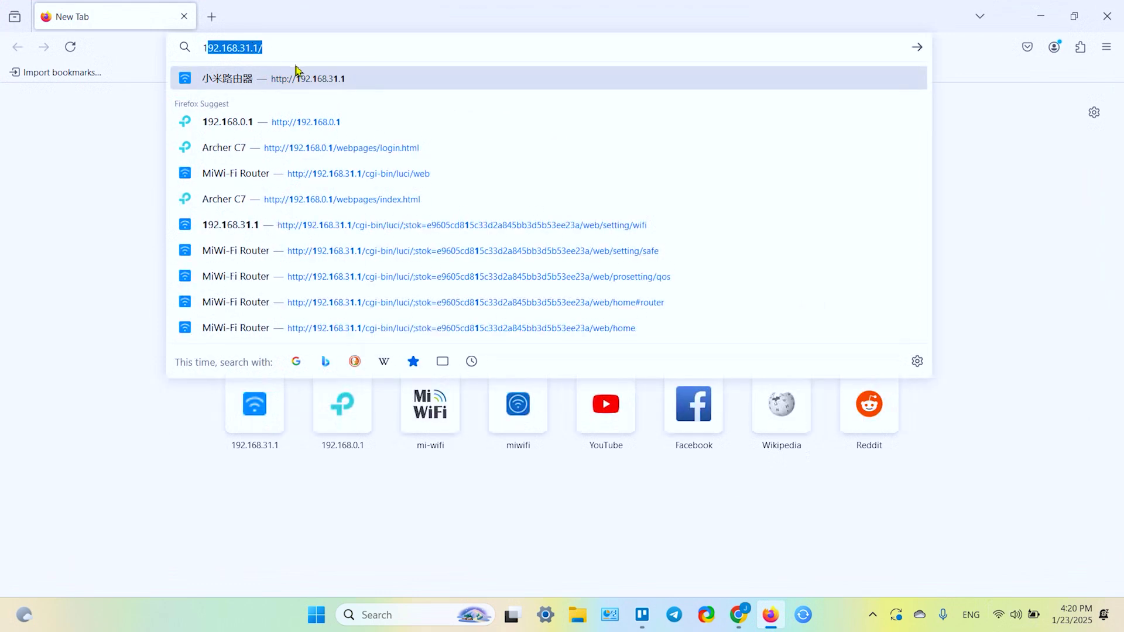
left_click(299, 48)
key("BackSpace")
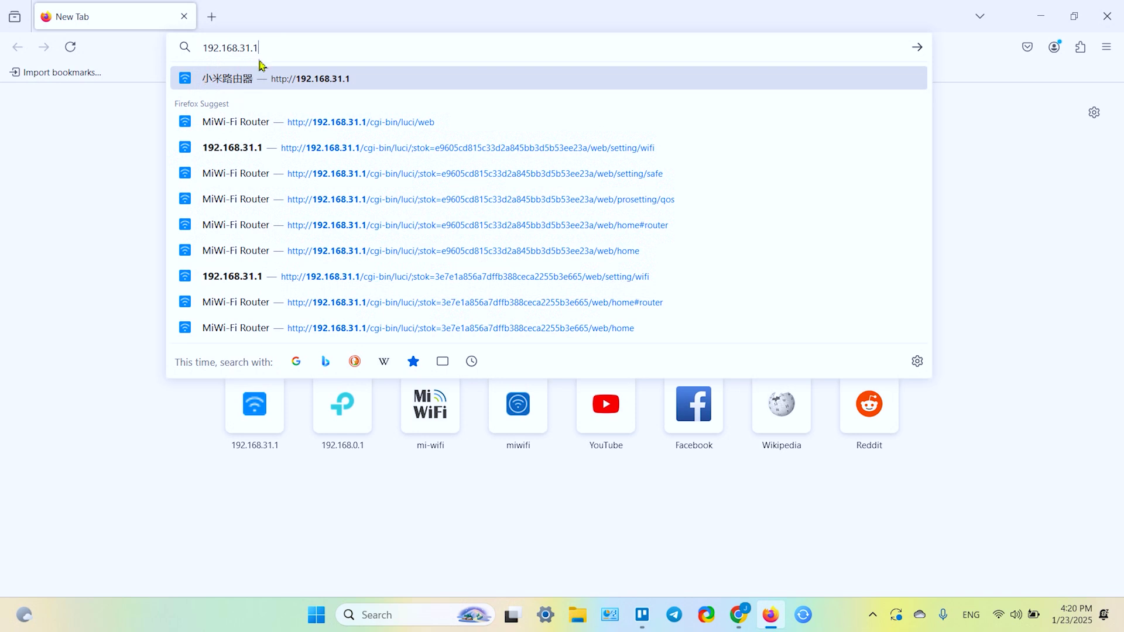
key("Return")
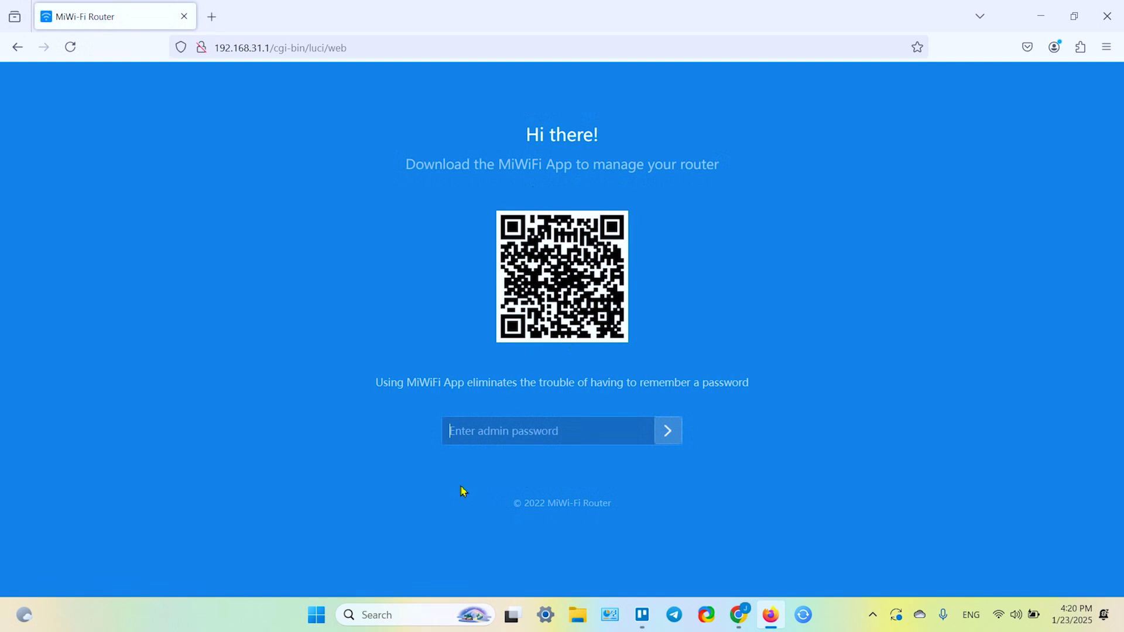
Log in to the Mi Router 4A admin page with the admin password.
type("••")
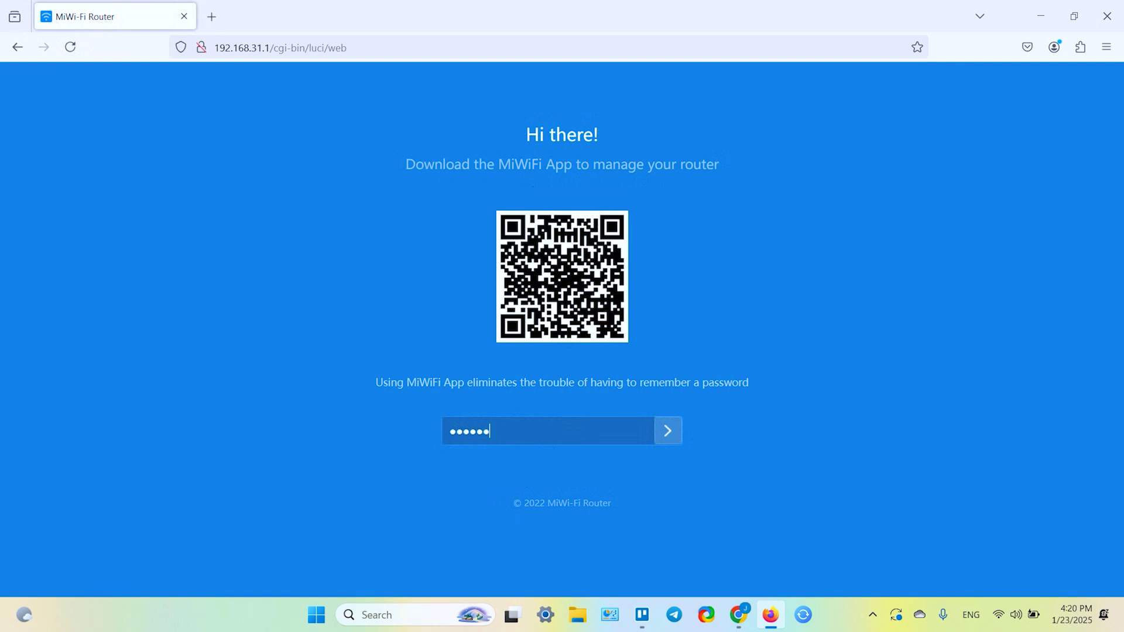
left_click(668, 432)
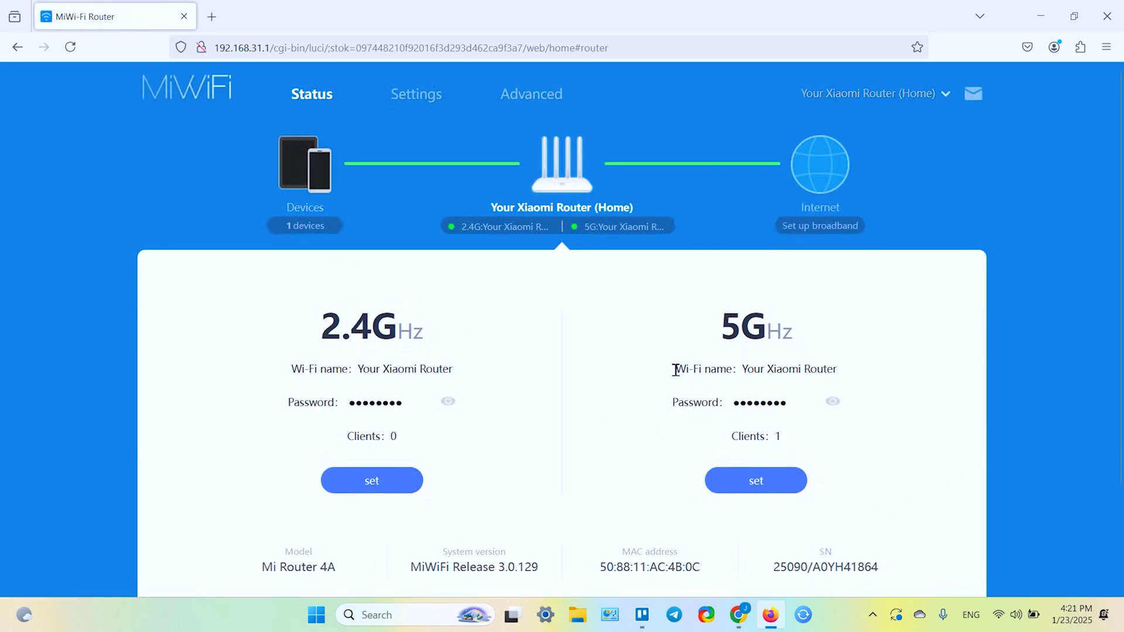
scroll(673, 371, "down", 2)
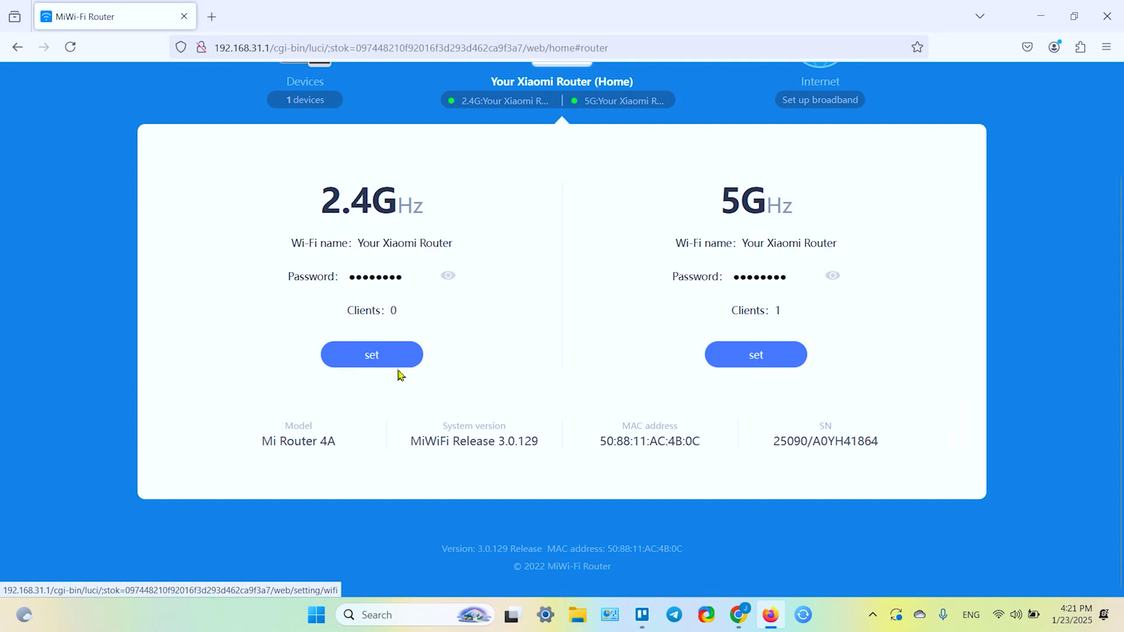
Open the Wi-Fi settings and inspect the current network name.
left_click(773, 364)
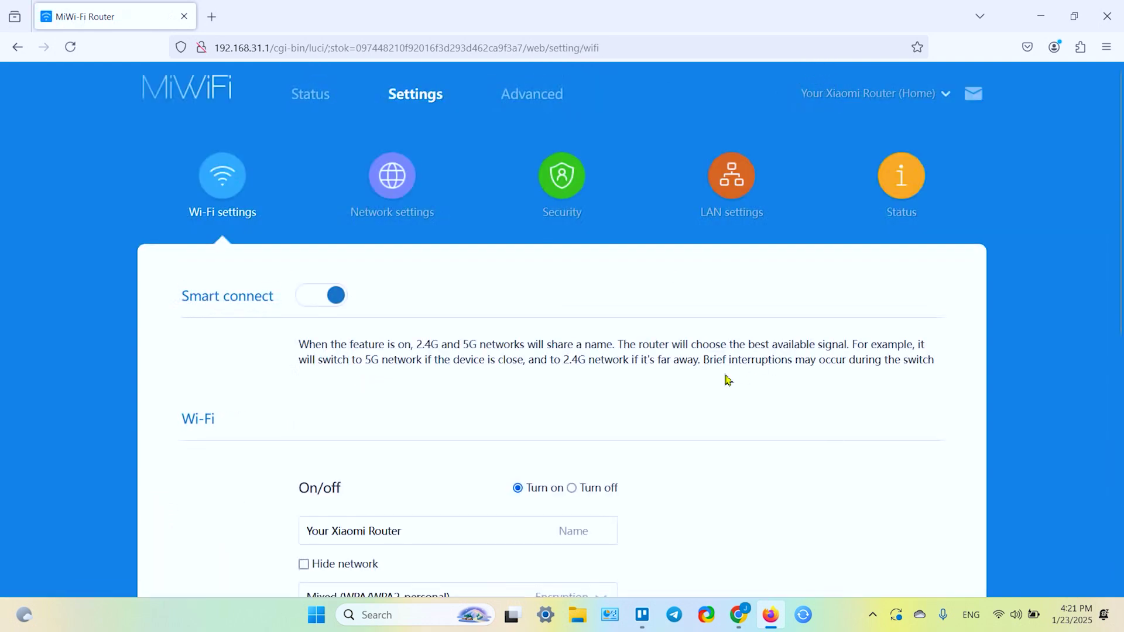
scroll(719, 381, "down", 6)
scroll(720, 383, "up", 4)
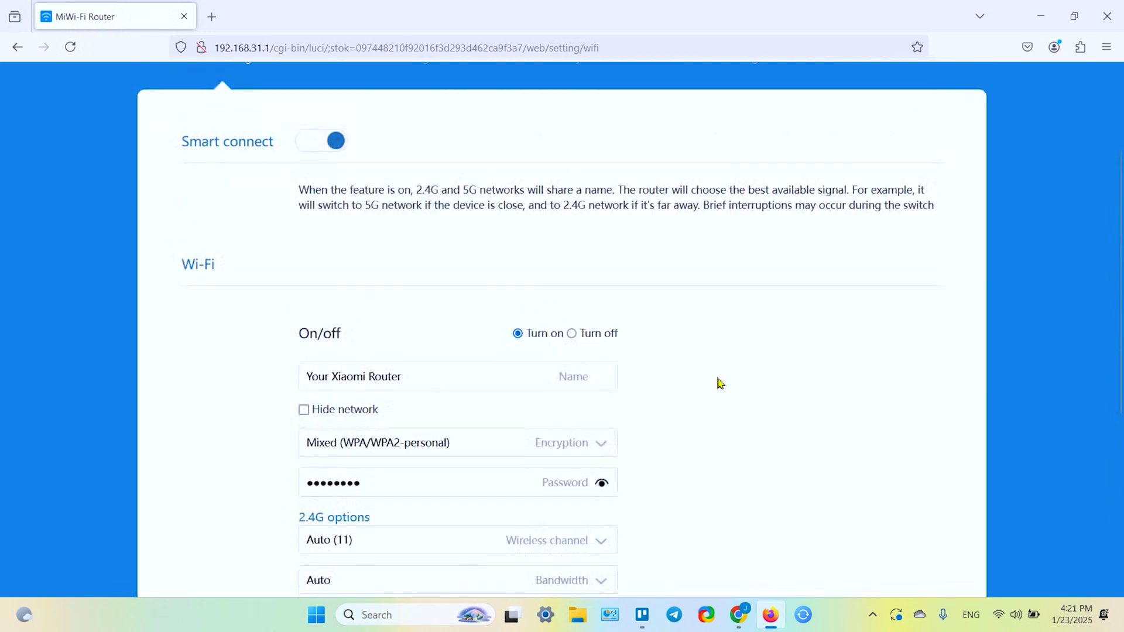
triple_click(484, 378)
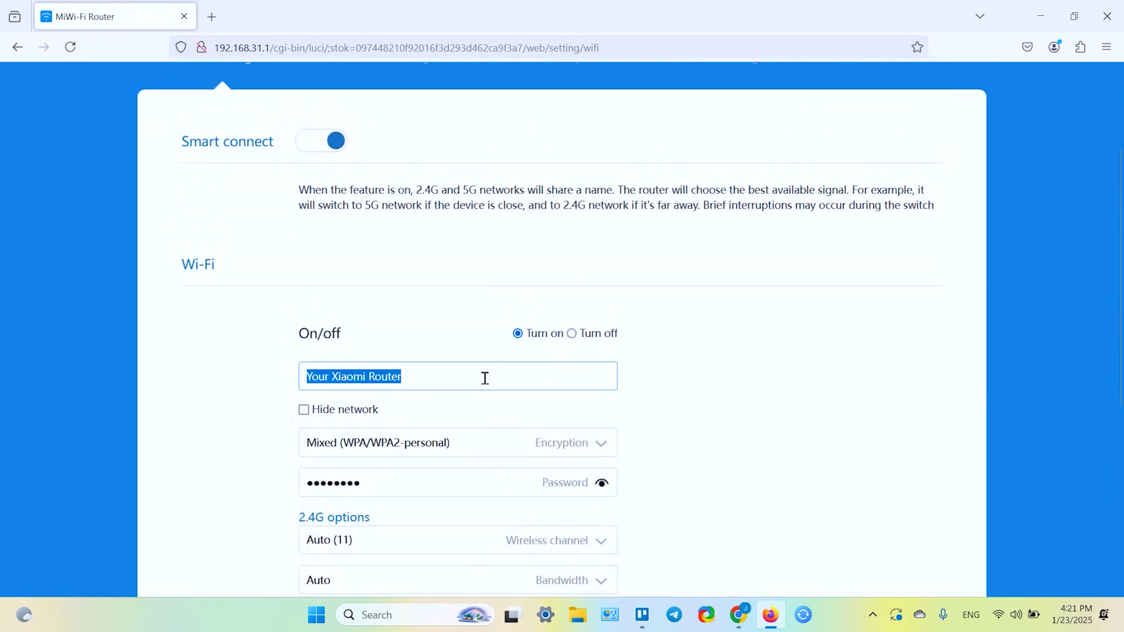
left_click(470, 384)
Reveal the current Wi-Fi password, then bring up the administrator password settings.
left_click(602, 483)
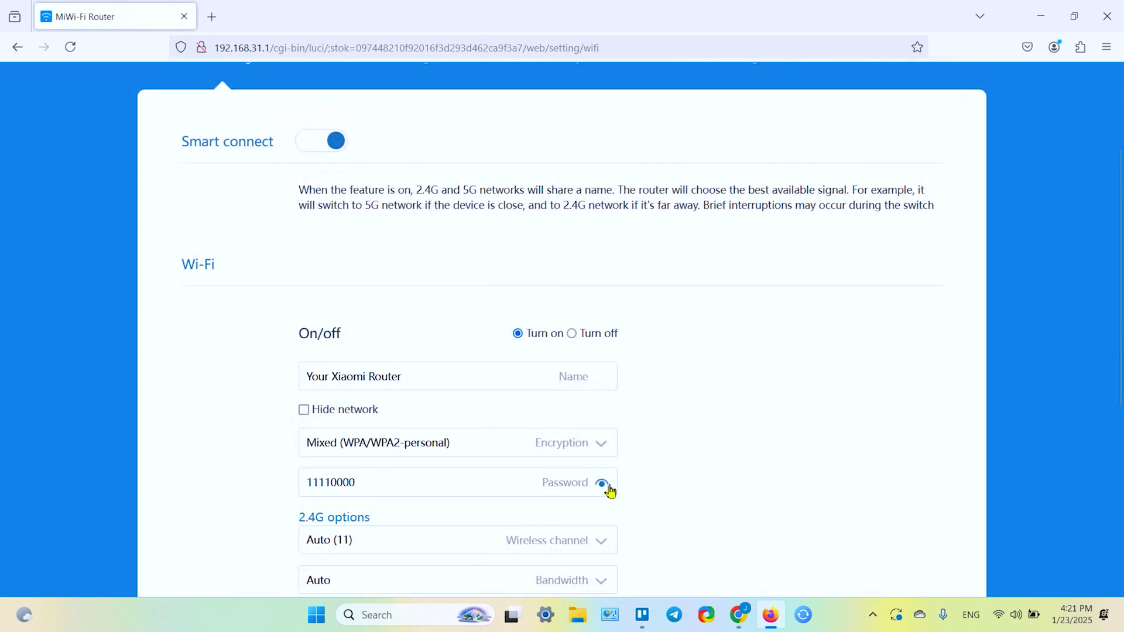
scroll(635, 456, "down", 3)
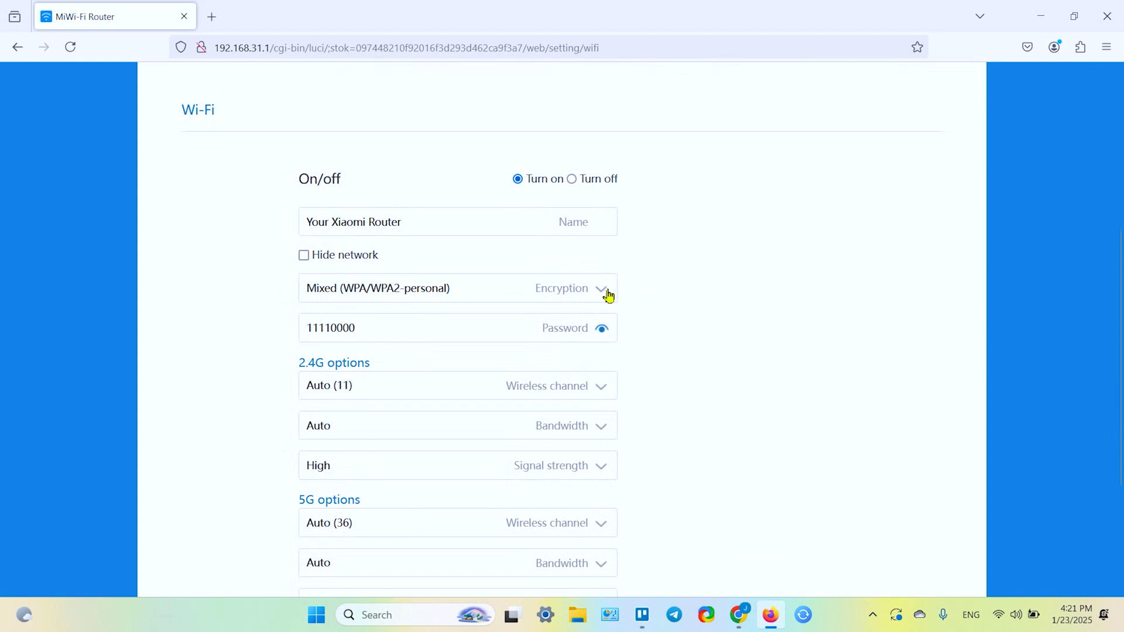
scroll(642, 296, "down", 3)
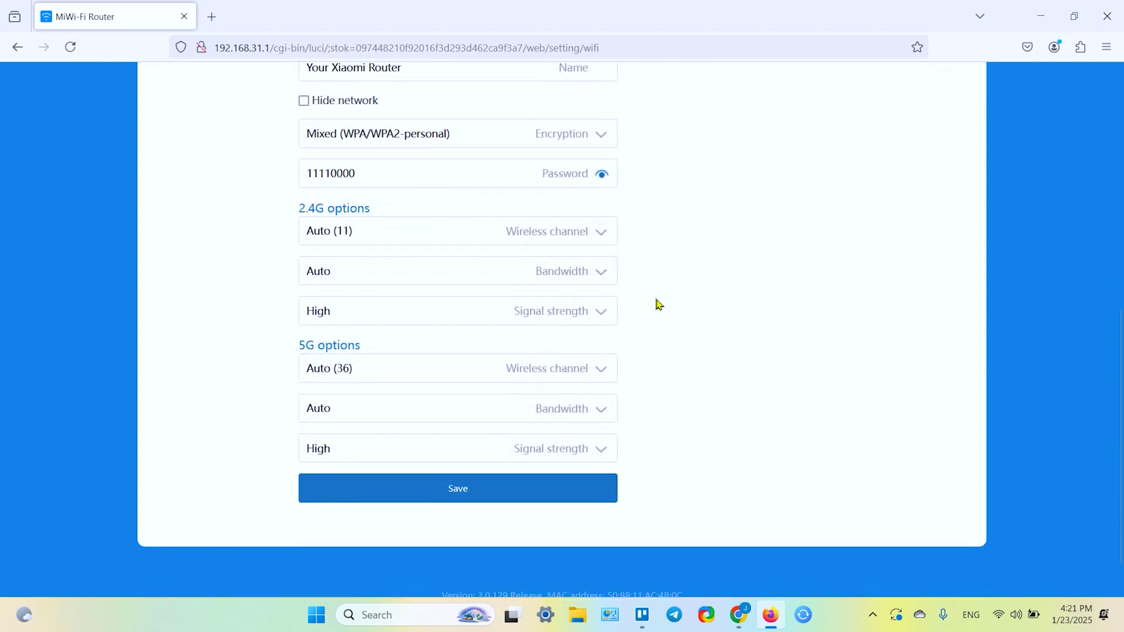
scroll(509, 361, "up", 9)
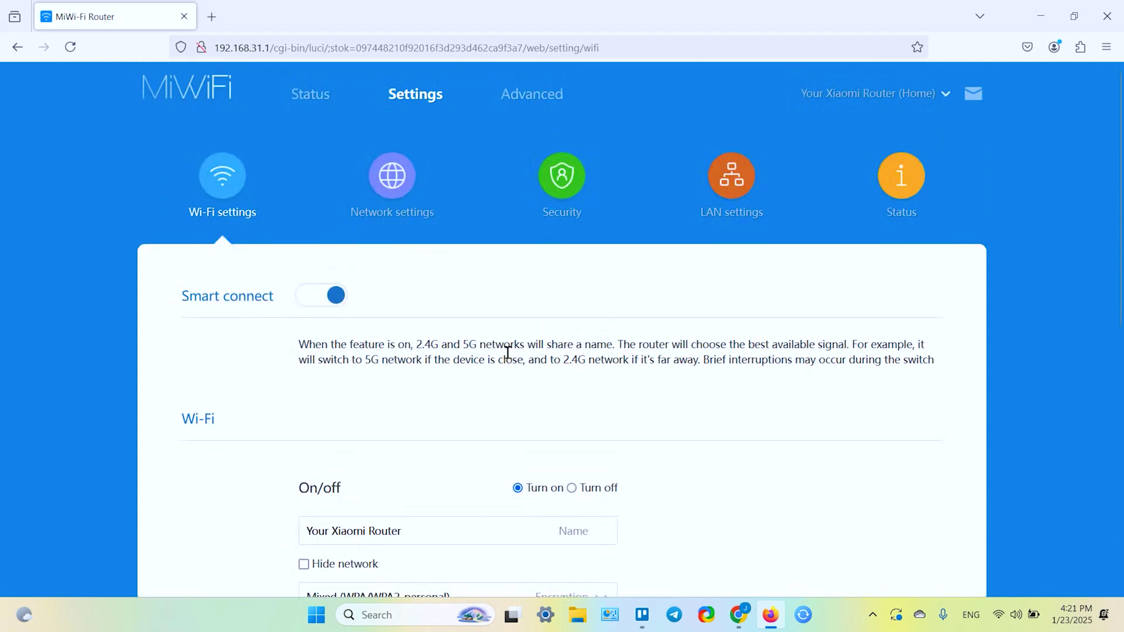
scroll(529, 309, "down", 6)
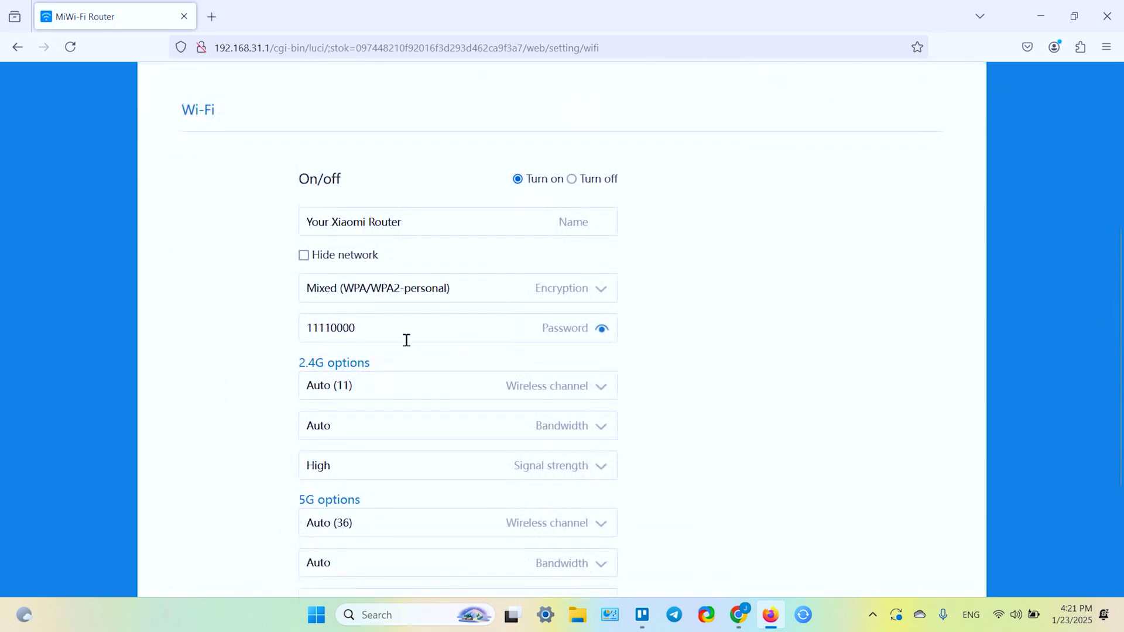
left_click(397, 336)
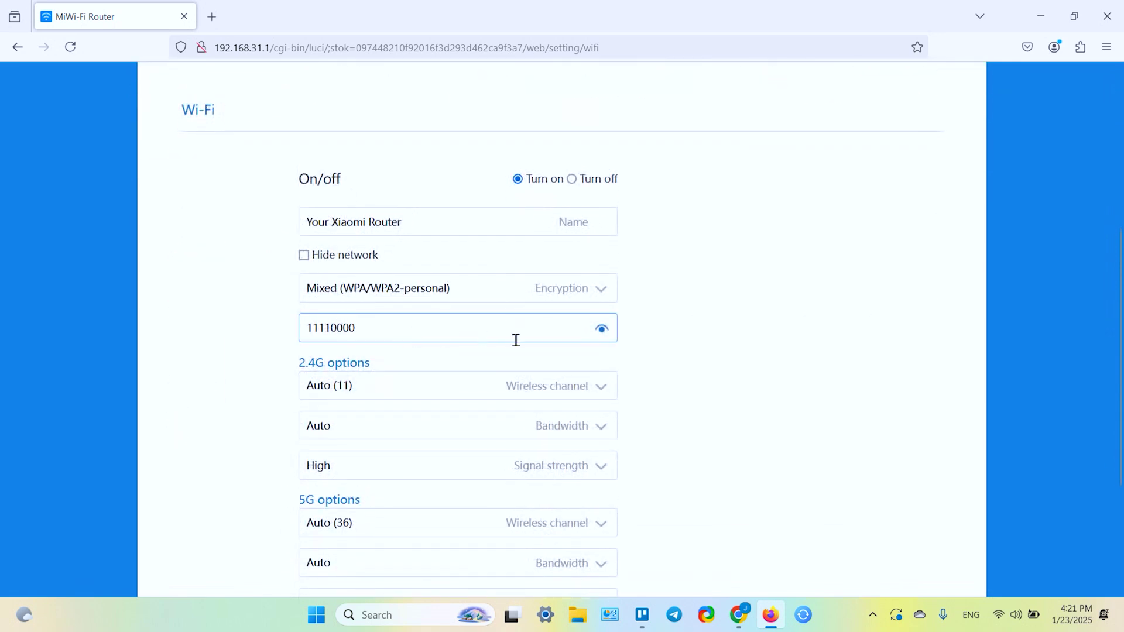
scroll(516, 340, "up", 6)
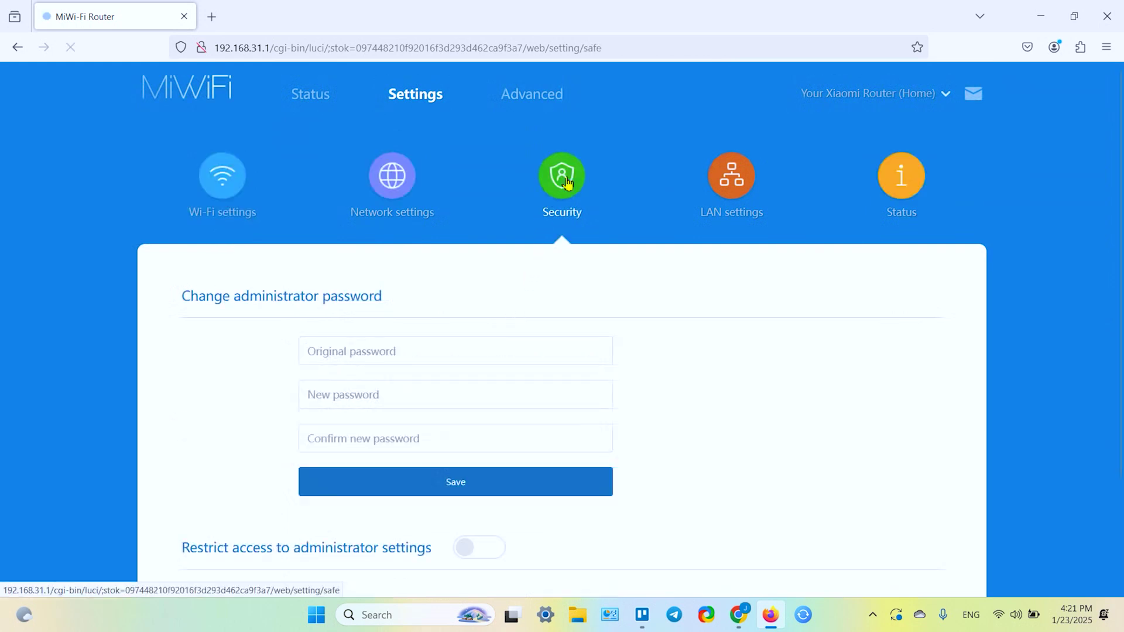
Leave the administrator password form and return to the Wi-Fi settings page.
left_click(413, 360)
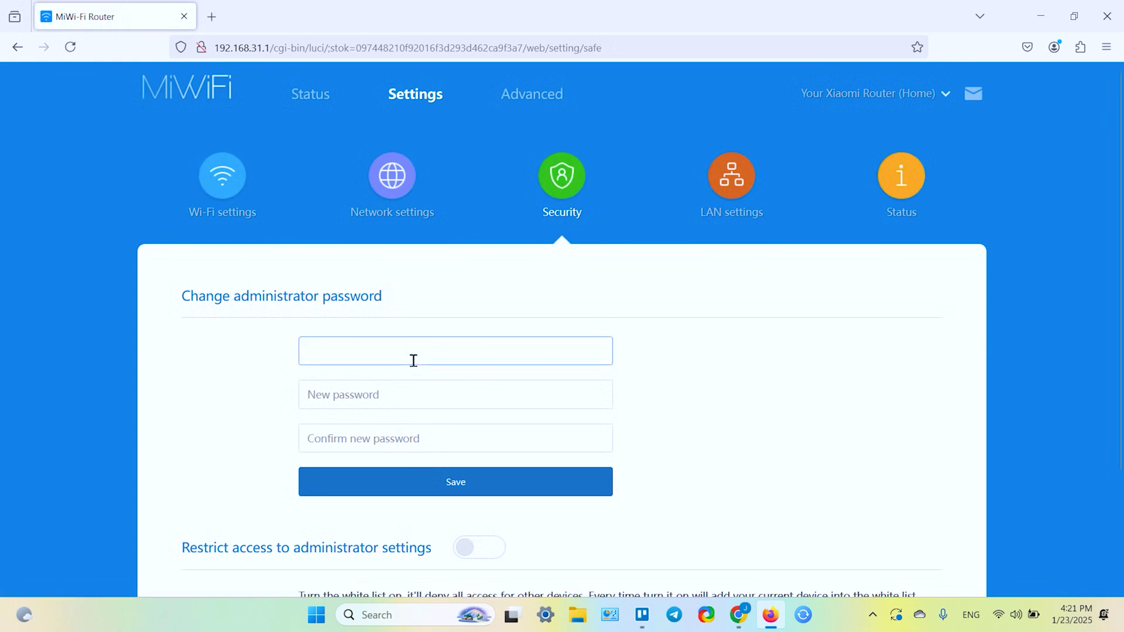
scroll(410, 357, "down", 5)
left_click(223, 187)
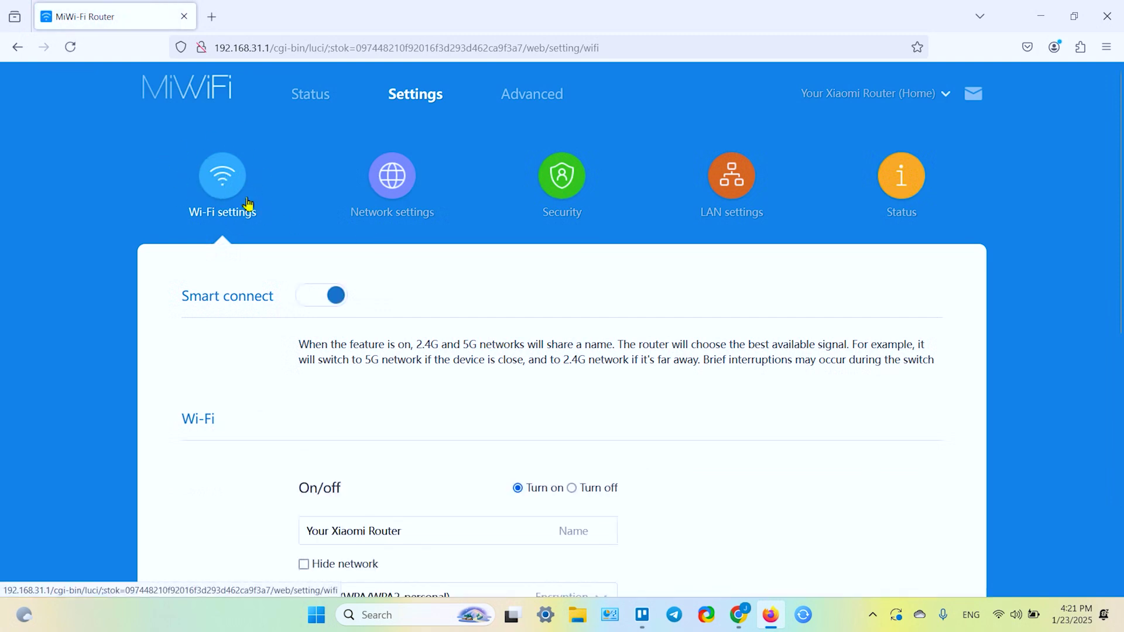
Rename the Wi-Fi network by replacing 'Router' with EEEE, giving 'Your Xiaomi EEEE'.
scroll(360, 226, "down", 3)
scroll(359, 226, "down", 3)
left_click(433, 226)
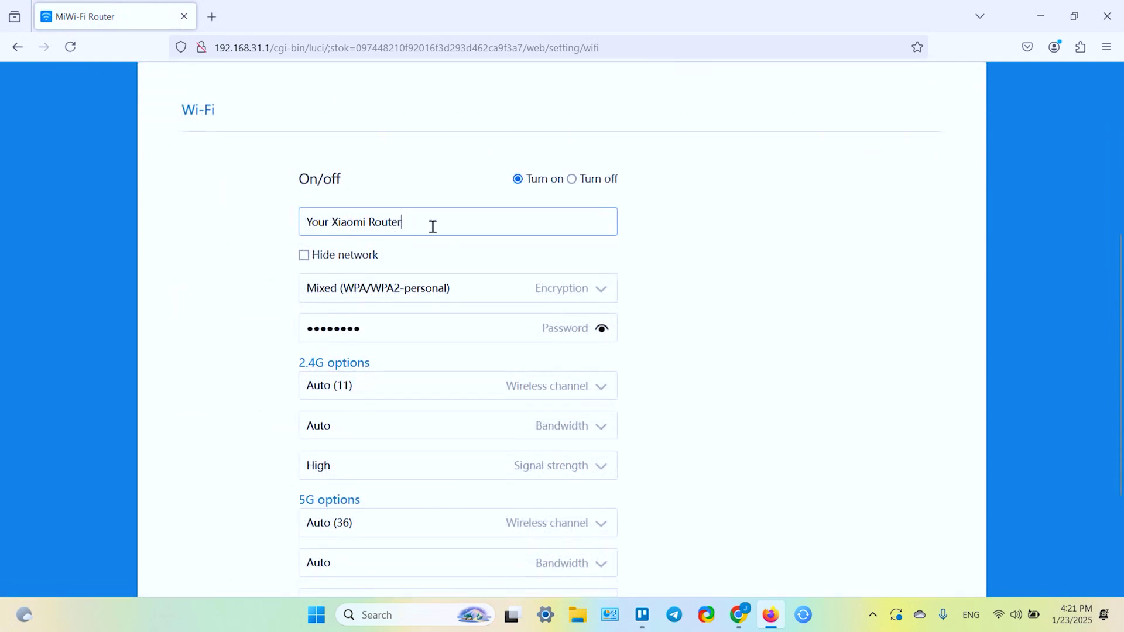
double_click(432, 226)
double_click(432, 226)
type("EE")
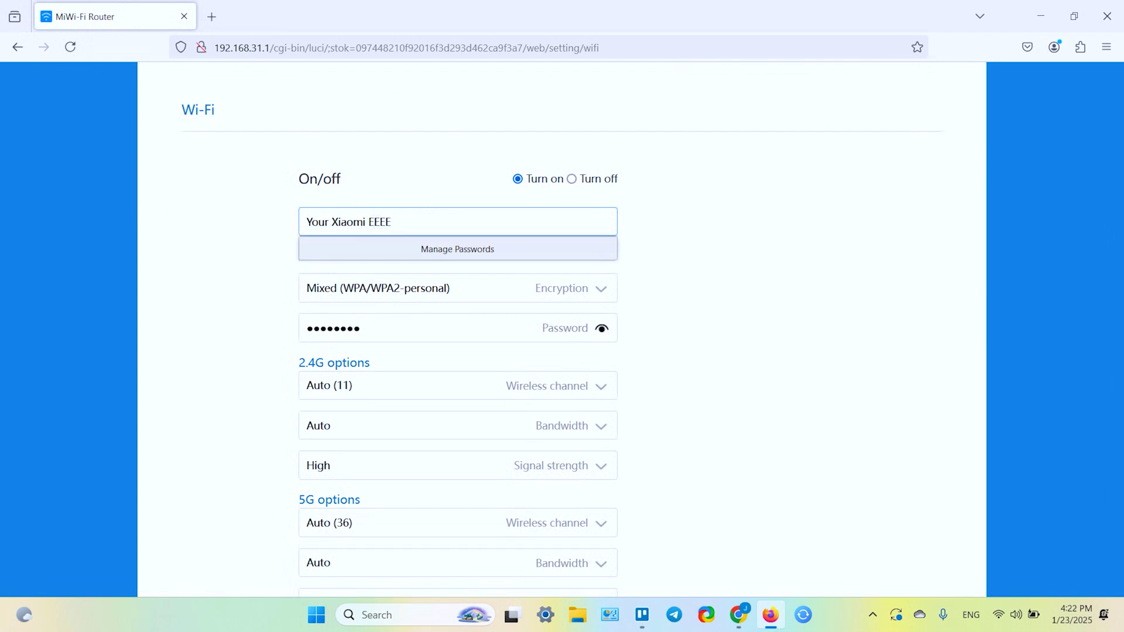
type("EE")
left_click(718, 254)
Reveal the Wi-Fi password field and enter a new Wi-Fi password.
left_click(603, 329)
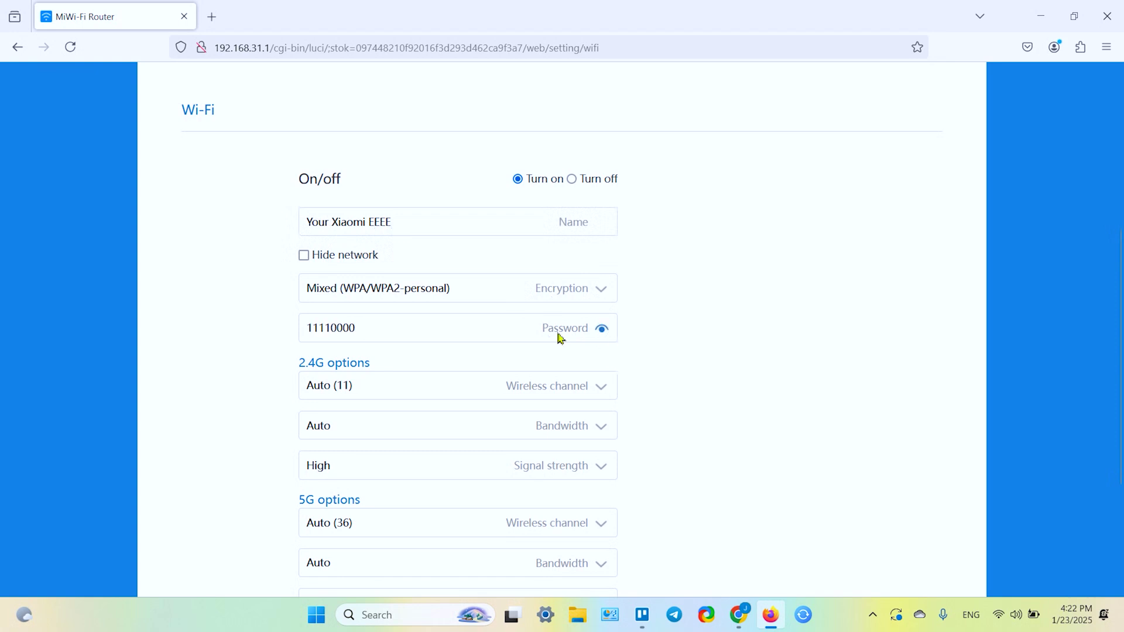
left_click(390, 330)
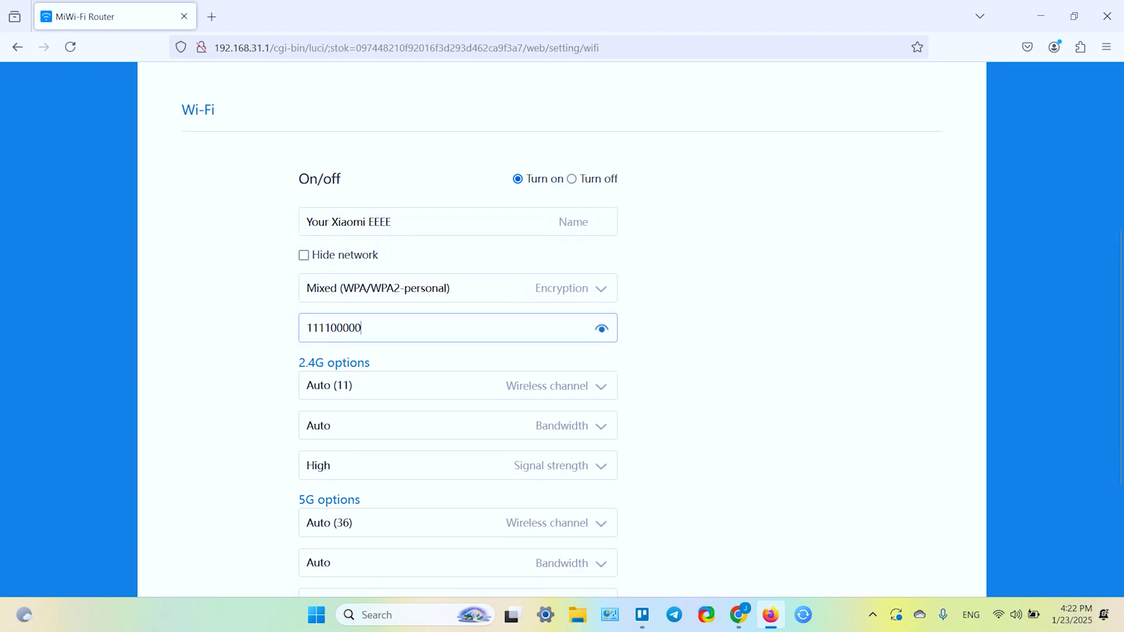
left_click(726, 344)
scroll(548, 321, "down", 2)
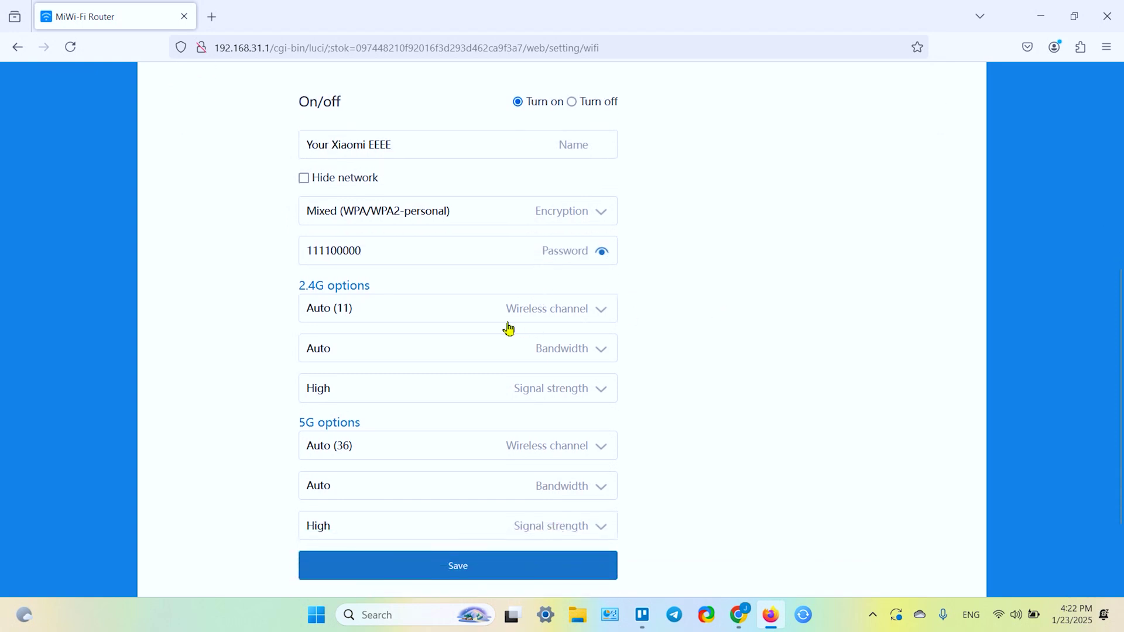
scroll(549, 319, "down", 1)
scroll(529, 319, "up", 7)
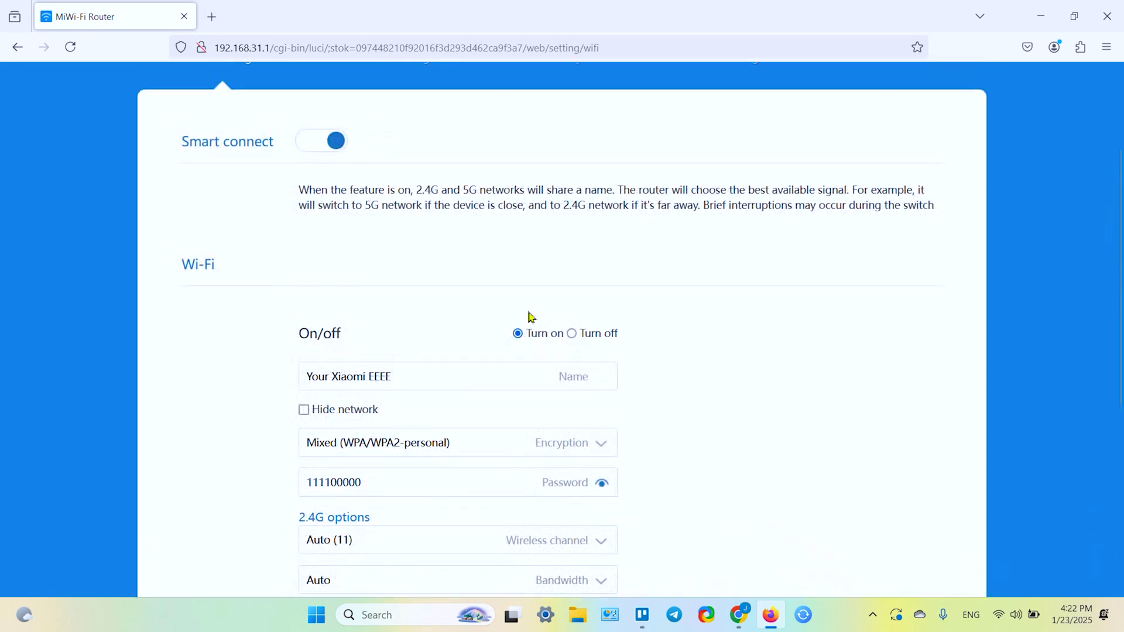
scroll(530, 318, "down", 7)
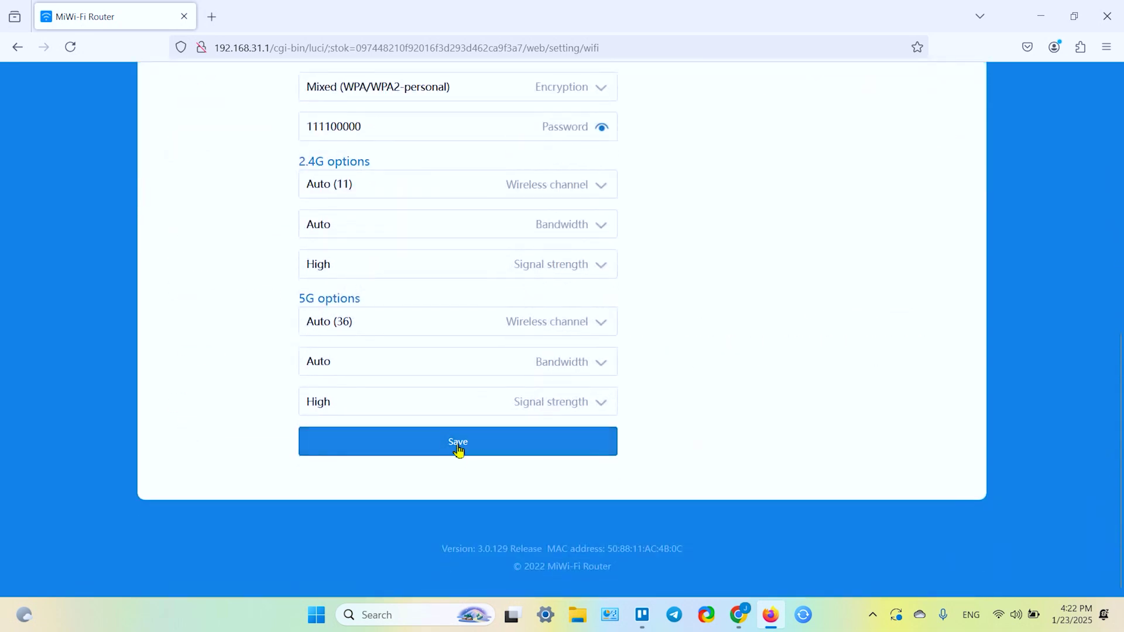
Save the new Wi-Fi name and password, accepting the Wi-Fi restart.
left_click(459, 445)
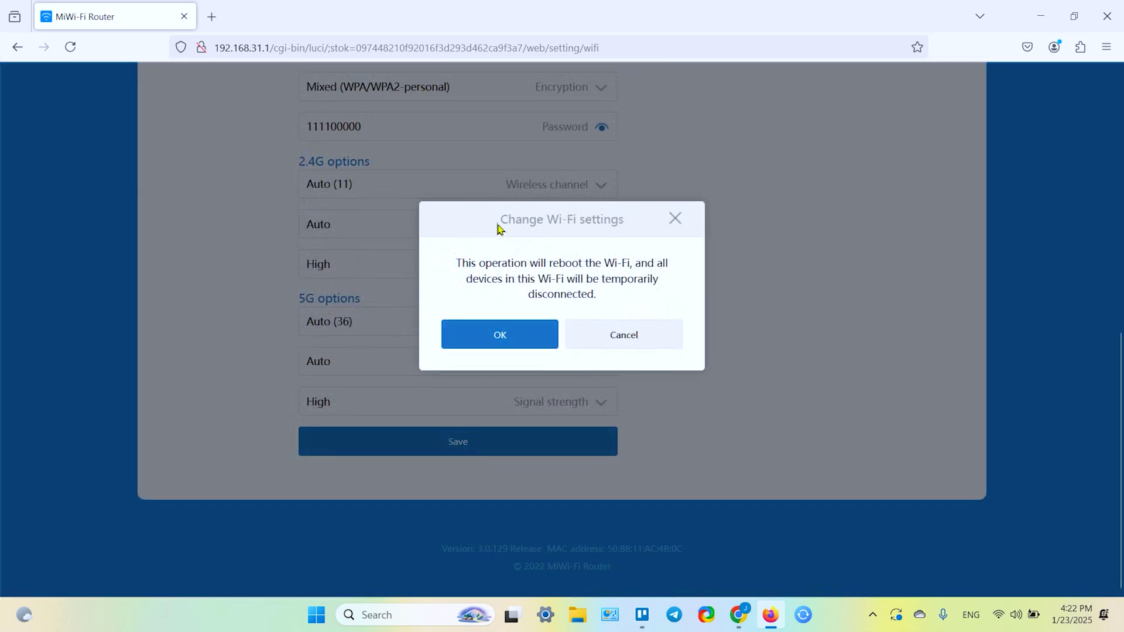
left_click(496, 339)
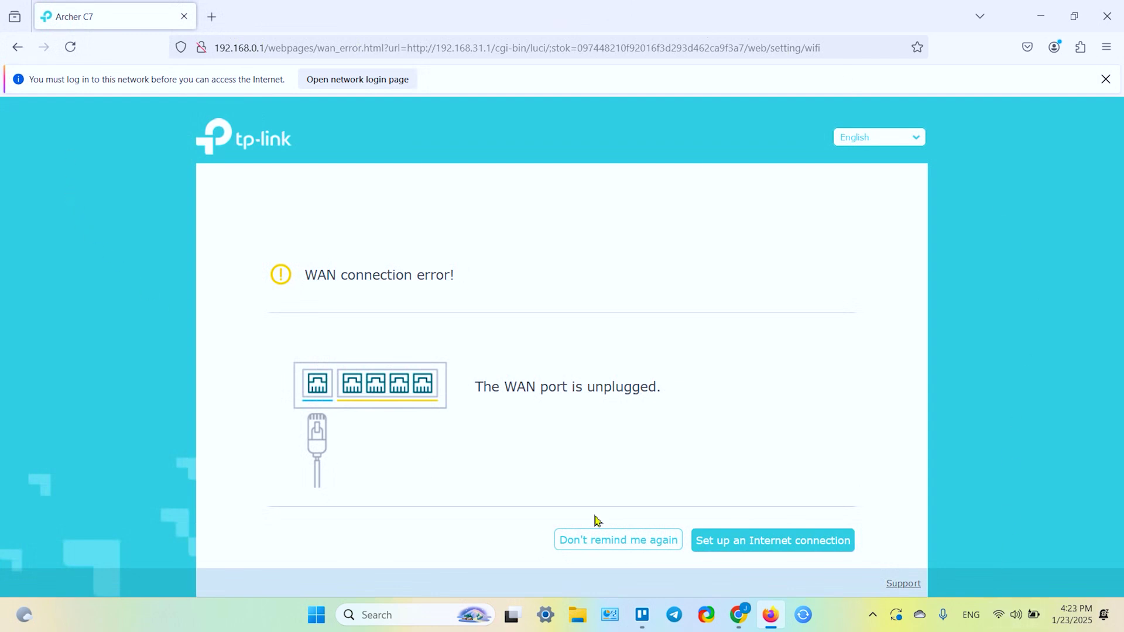
Show the Windows list of available Wi-Fi networks and locate 'Your Xiaomi EEEE'.
left_click(1001, 625)
left_click(1002, 626)
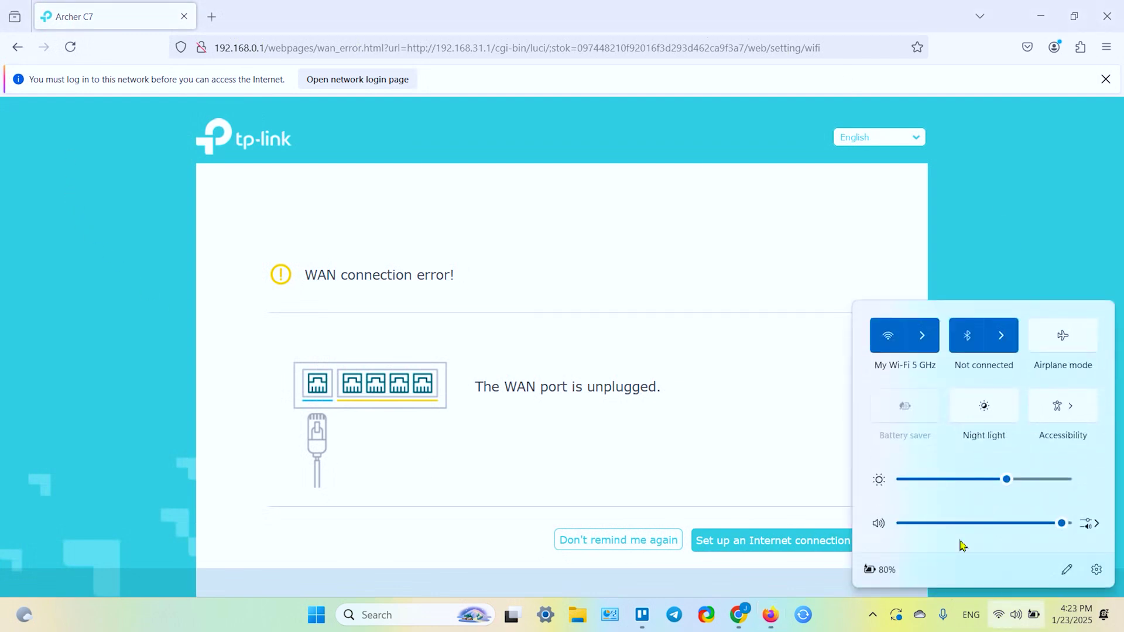
left_click(923, 344)
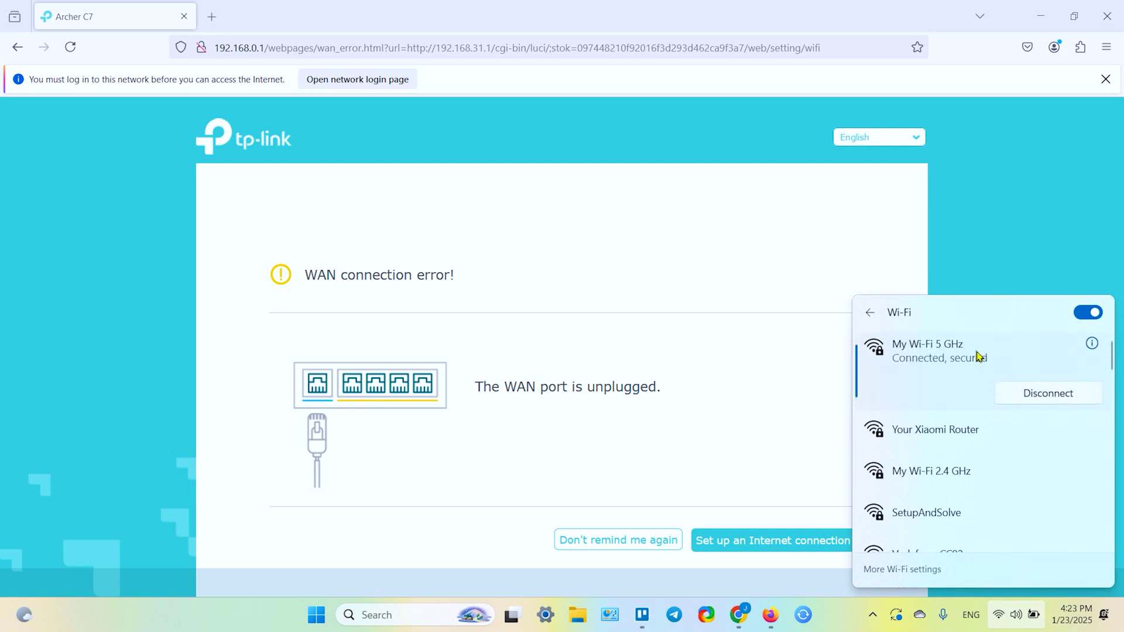
scroll(976, 355, "down", 1)
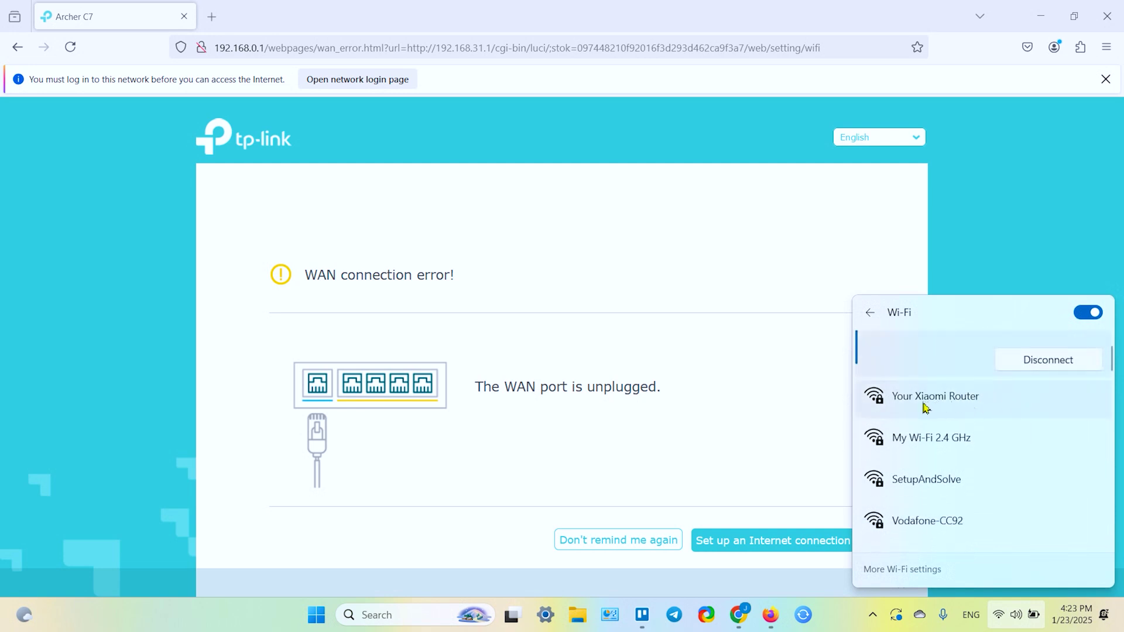
scroll(962, 412, "down", 1)
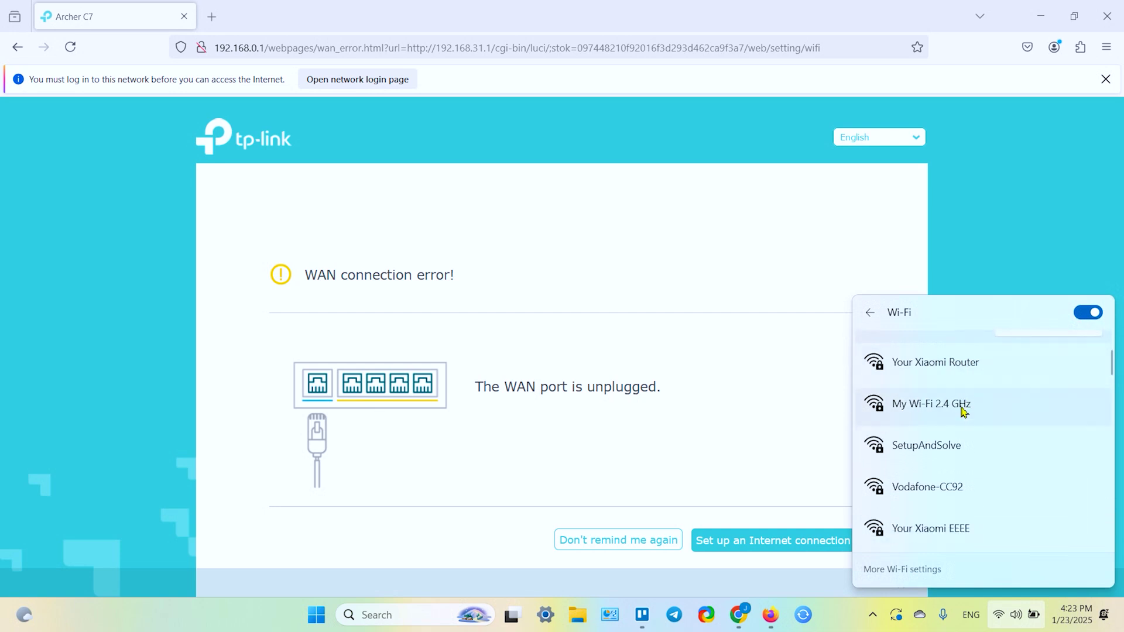
scroll(963, 412, "up", 2)
scroll(965, 416, "down", 2)
scroll(963, 415, "down", 2)
scroll(943, 412, "up", 1)
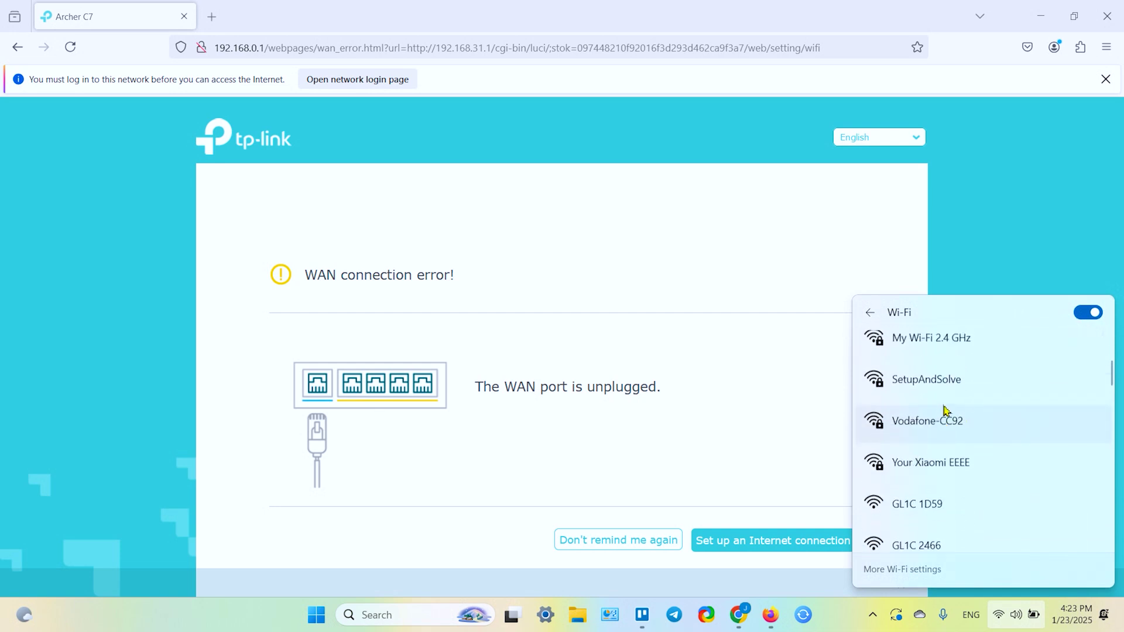
scroll(942, 406, "down", 2)
scroll(946, 454, "up", 4)
scroll(927, 431, "down", 3)
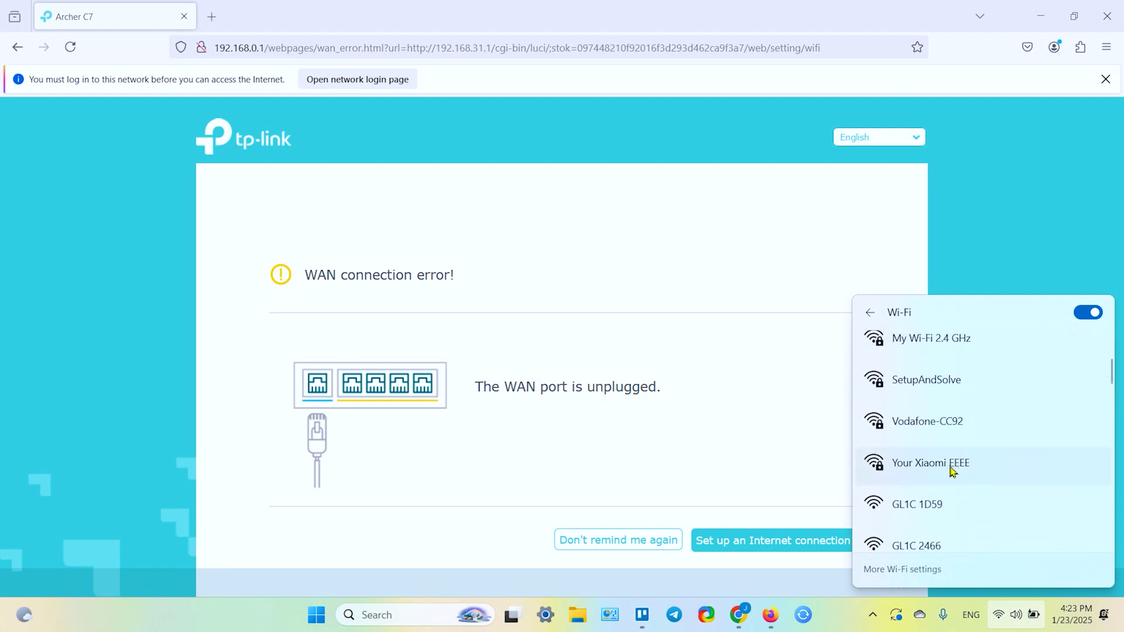
Connect to 'Your Xiaomi EEEE' using the new security key, then close the flyout.
left_click(939, 470)
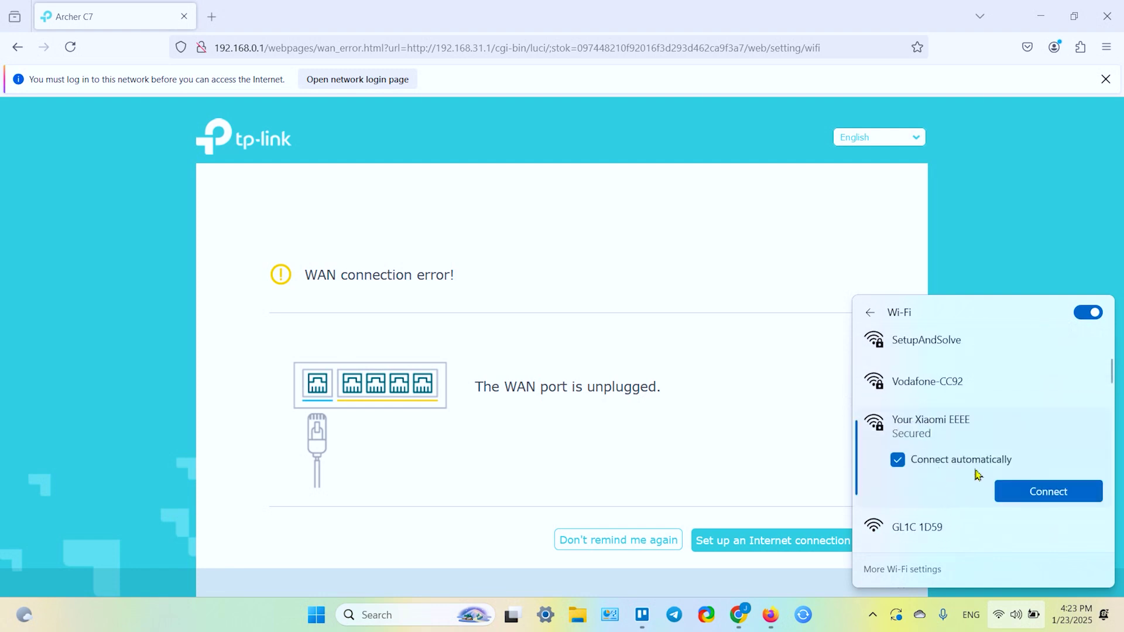
left_click(1036, 496)
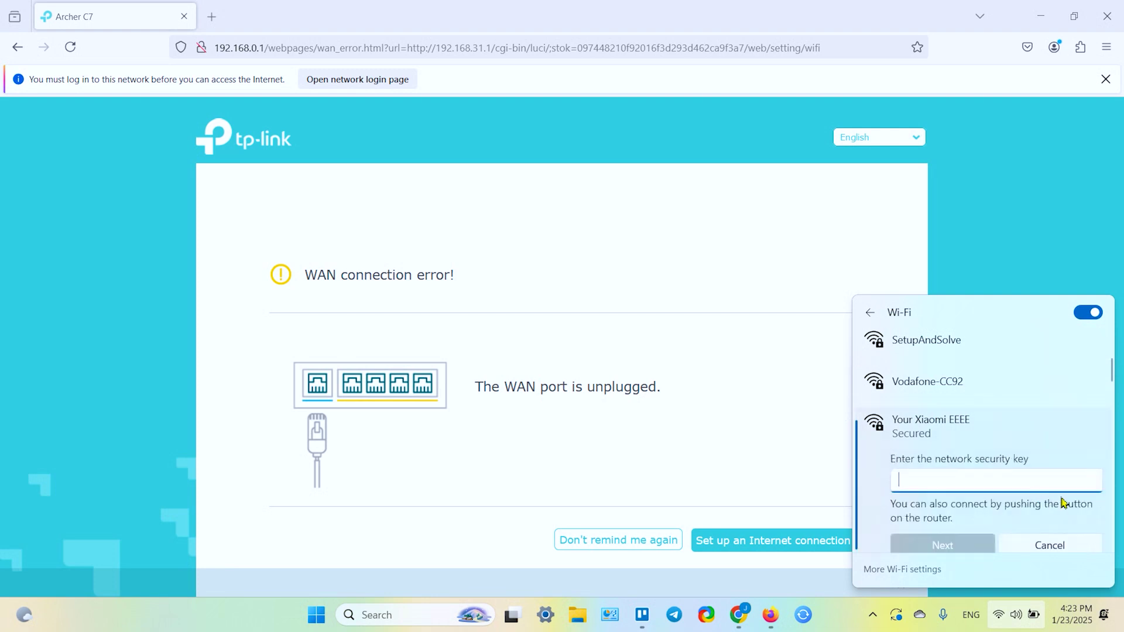
type("••••")
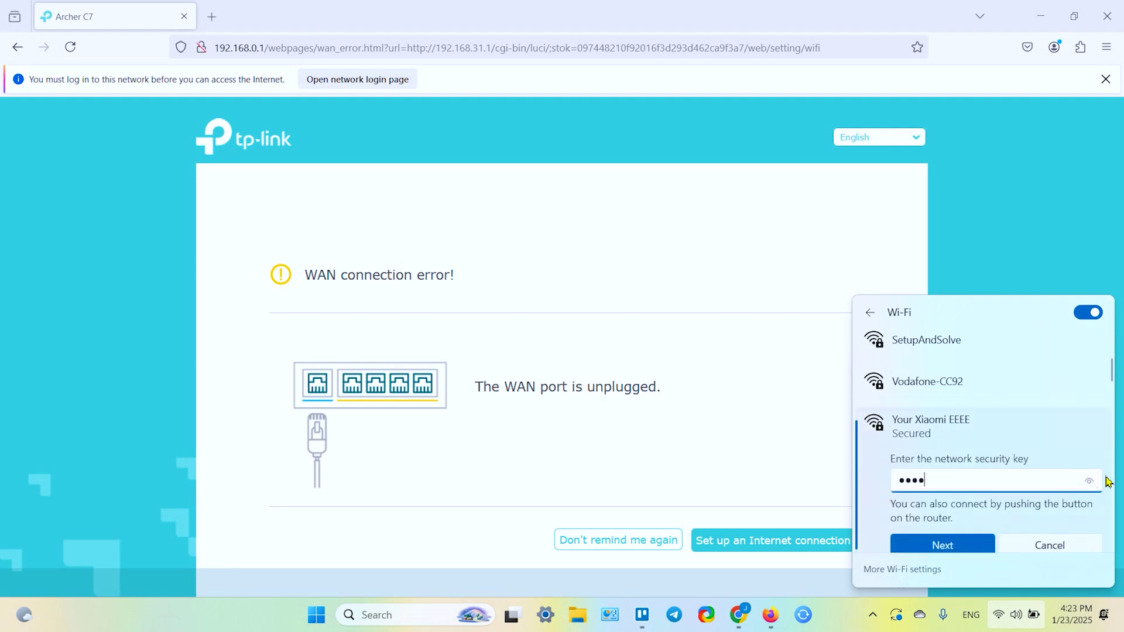
type("0000")
left_click(1089, 482)
left_click(956, 545)
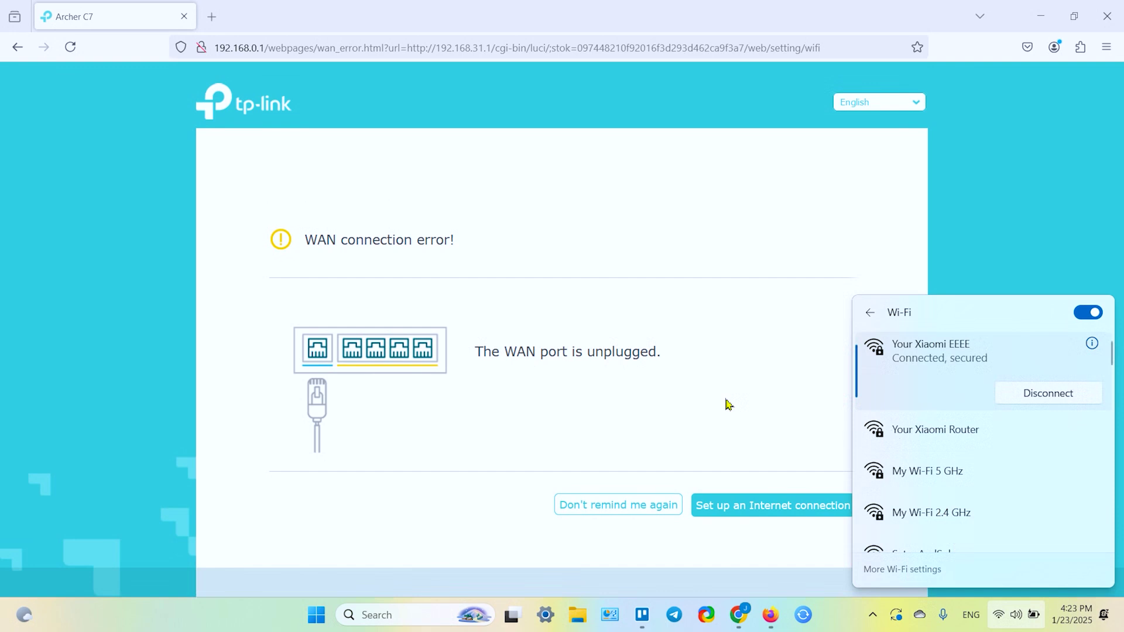
left_click(755, 376)
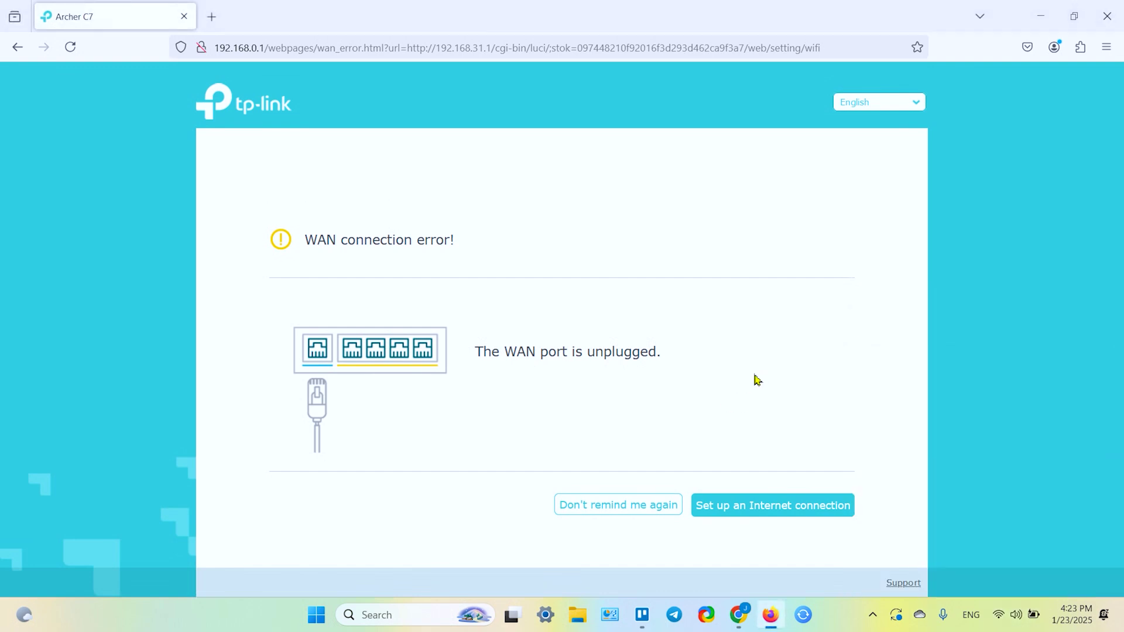